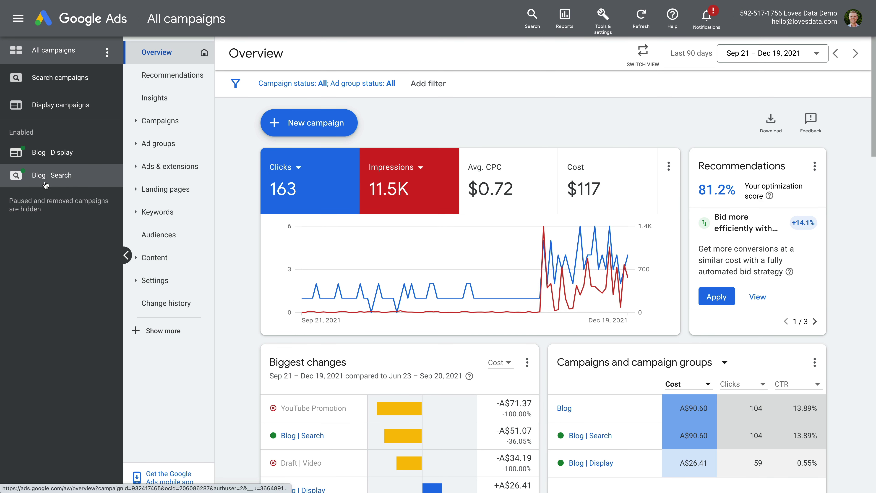
# Step: Go to the Blog | Search campaign and open its GA Glossary ad group overview
pyautogui.click(96, 179)
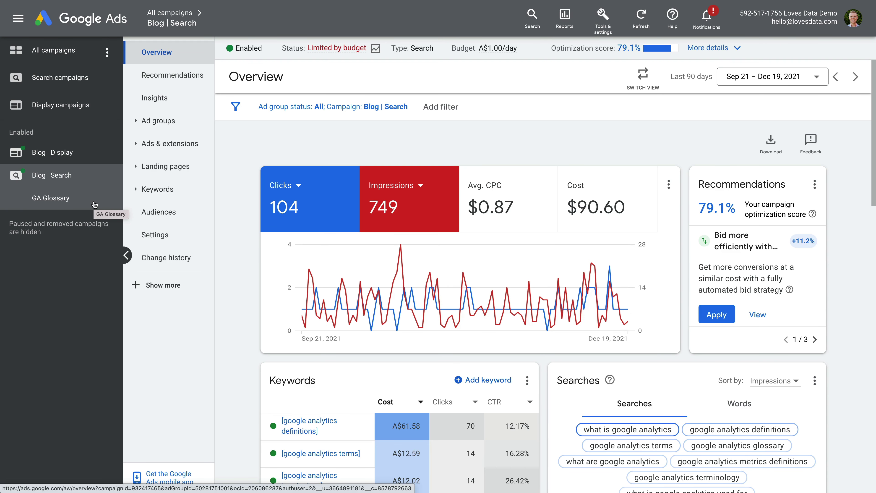
pyautogui.click(76, 202)
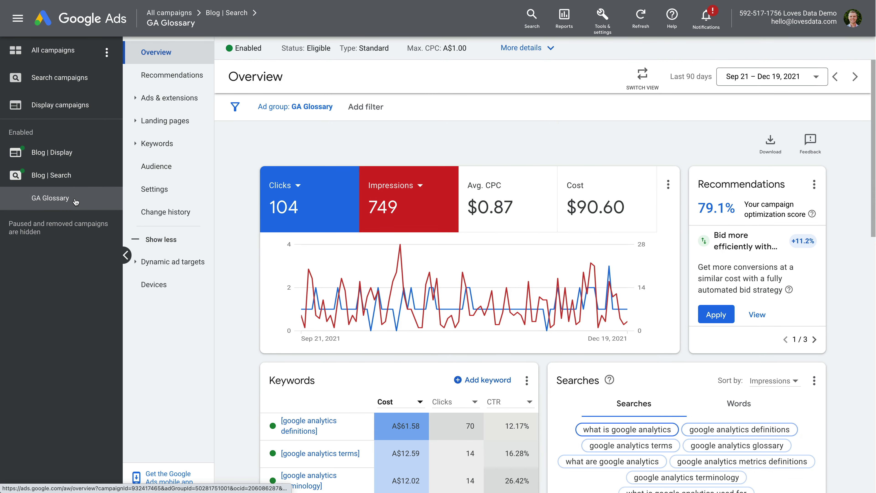
# Step: Open the GA Glossary Search Keywords report and browse its keyword metrics and column options
pyautogui.click(192, 144)
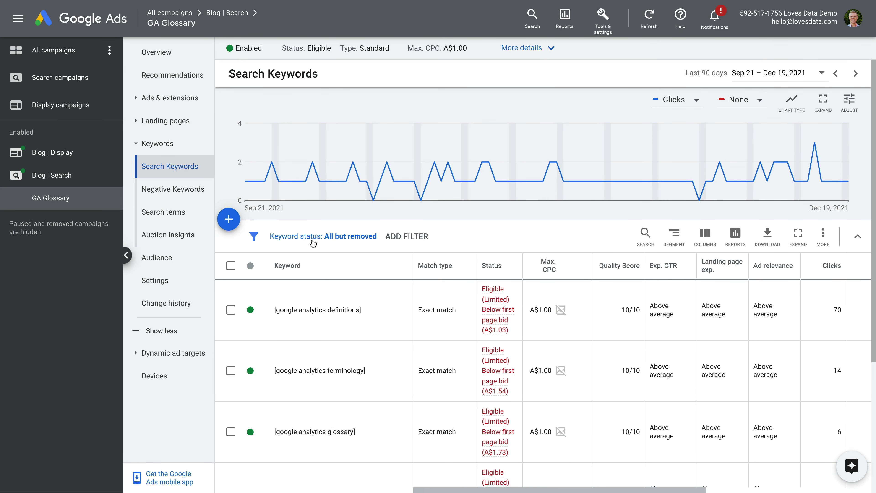
pyautogui.scroll(-2, 380, 299)
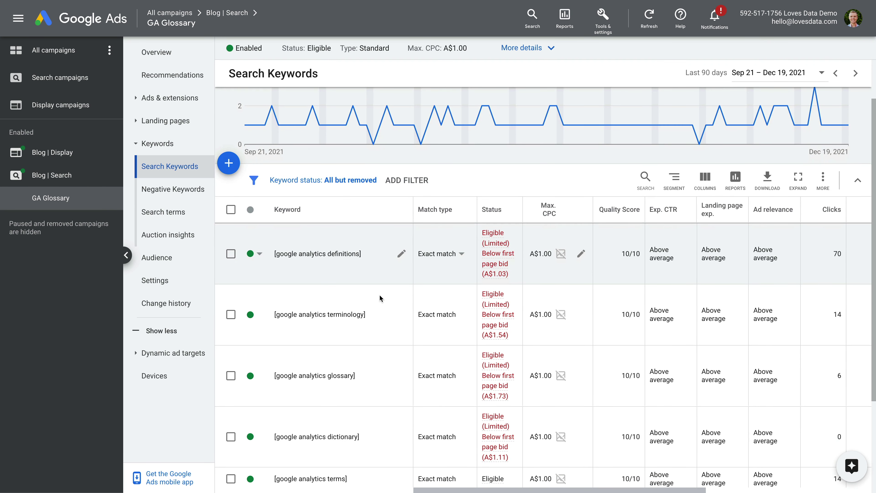
pyautogui.scroll(-2, 380, 299)
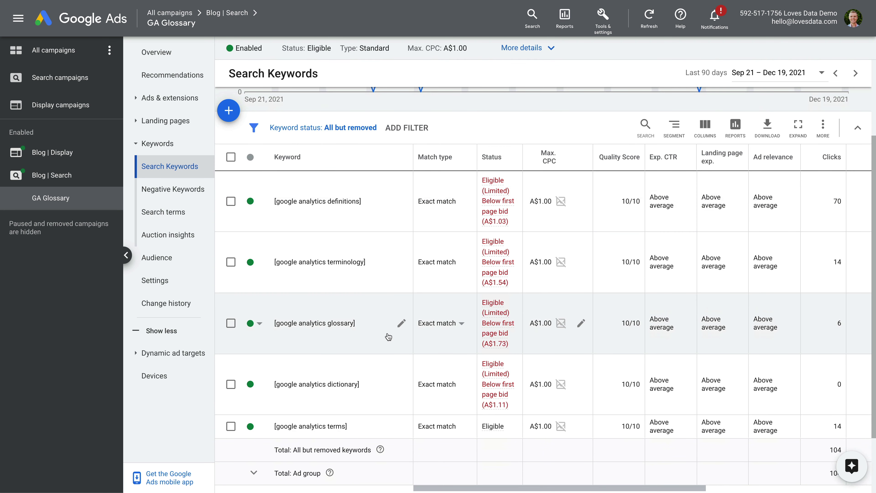
pyautogui.scroll(1, 375, 291)
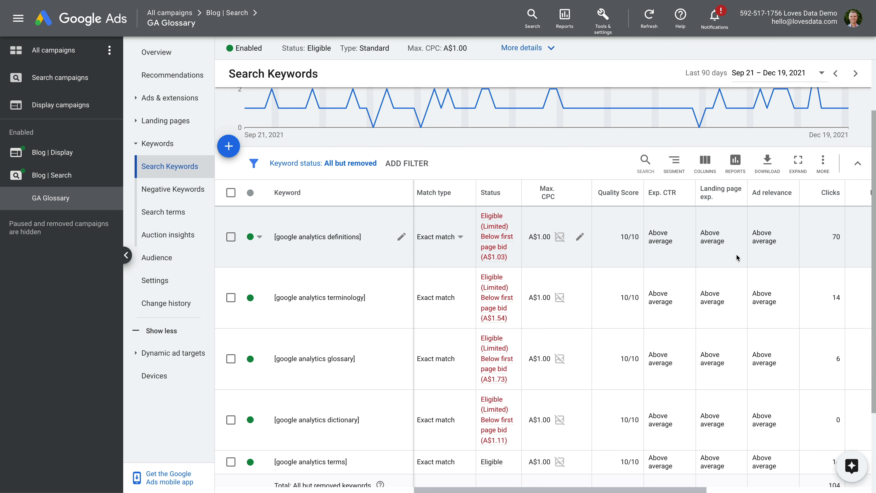
pyautogui.hscroll(5, 733, 258)
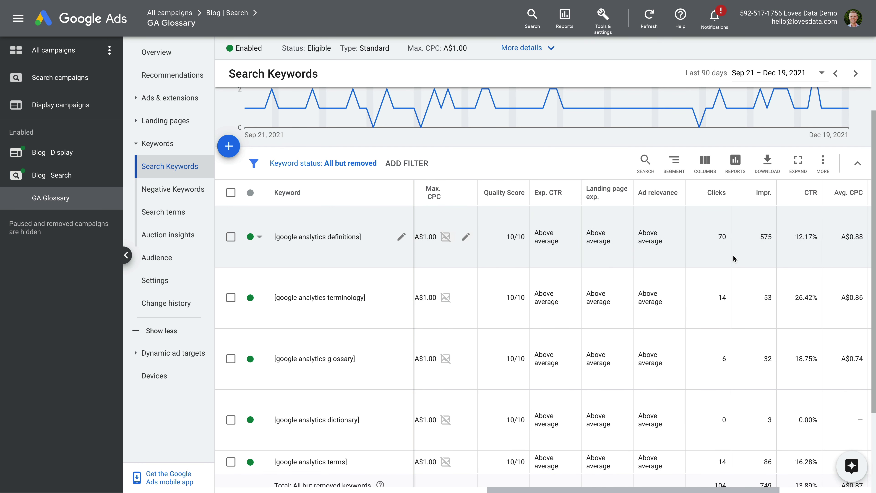
pyautogui.click(702, 162)
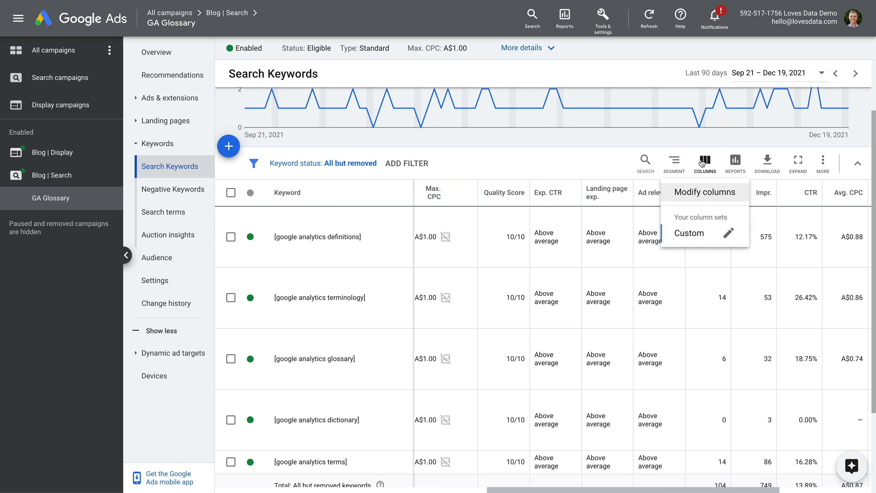
pyautogui.click(612, 160)
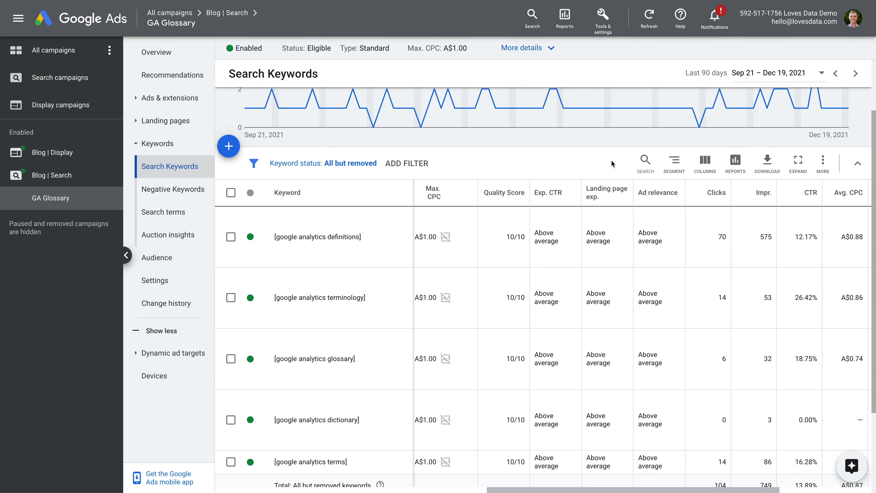
pyautogui.hscroll(5, 684, 242)
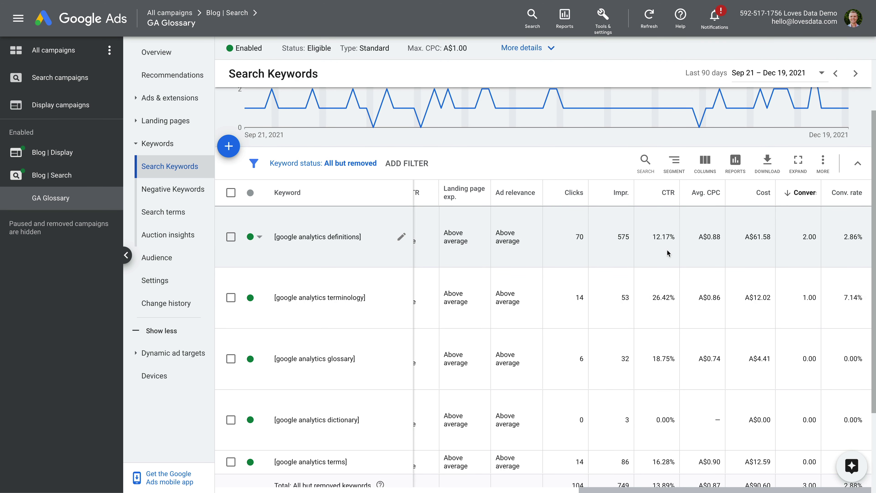
pyautogui.hscroll(-5, 666, 277)
pyautogui.hscroll(5, 701, 285)
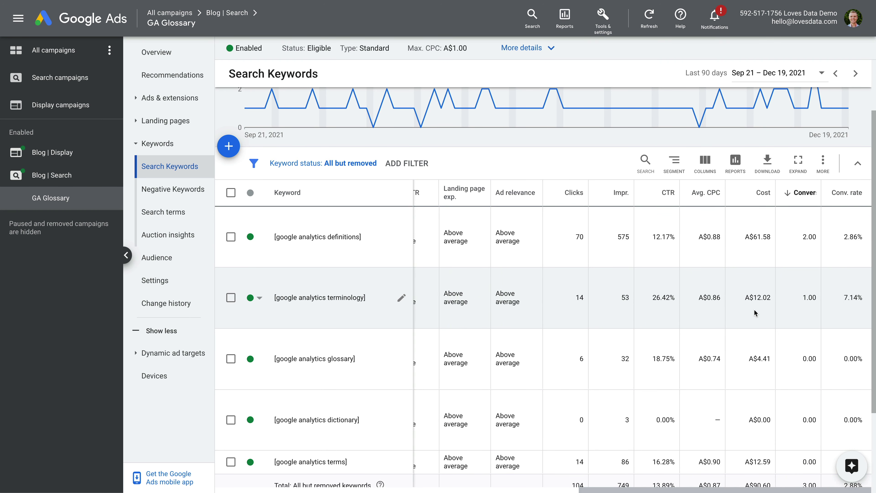
pyautogui.moveTo(653, 299); pyautogui.dragTo(675, 299)
pyautogui.moveTo(844, 298); pyautogui.dragTo(864, 298)
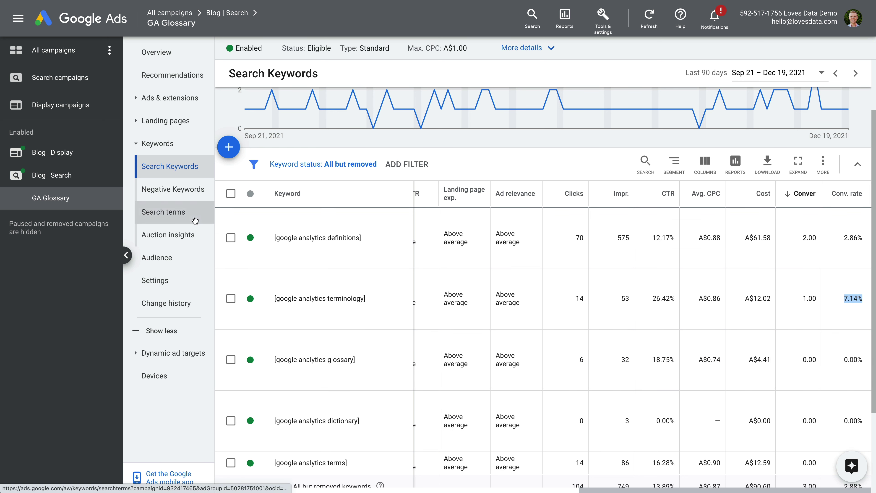
# Step: Open the Search terms report and scroll through the queries, noting metrics definitions isn't added yet
pyautogui.click(196, 220)
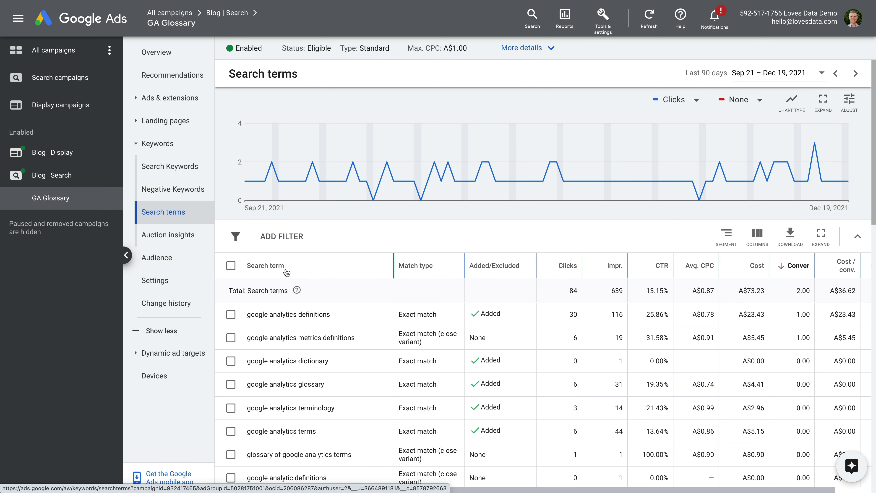
pyautogui.scroll(-3, 383, 303)
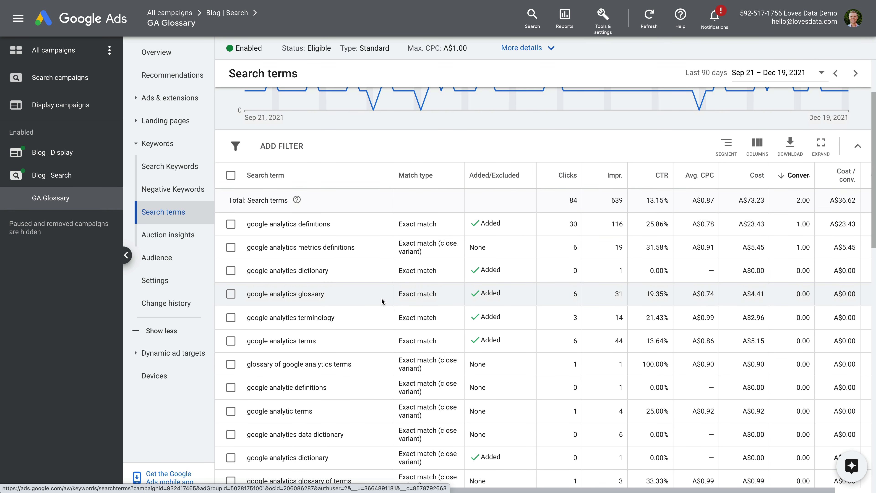
pyautogui.scroll(-2, 382, 302)
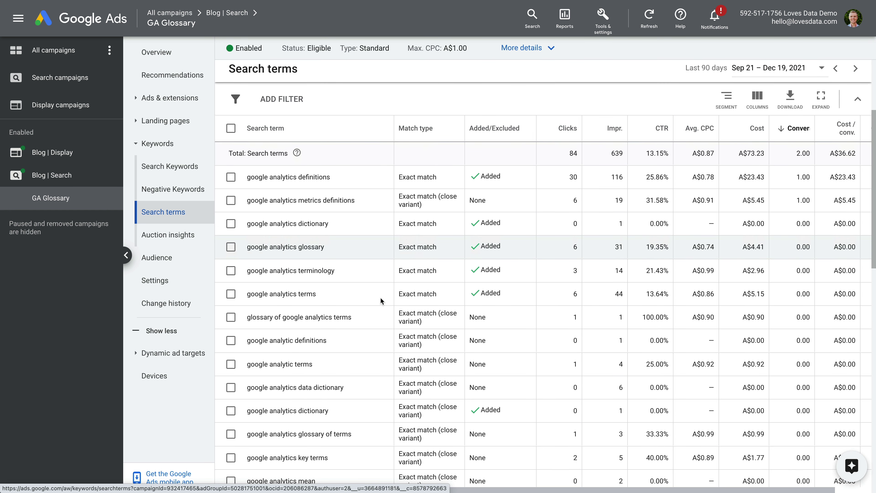
pyautogui.scroll(-1, 380, 299)
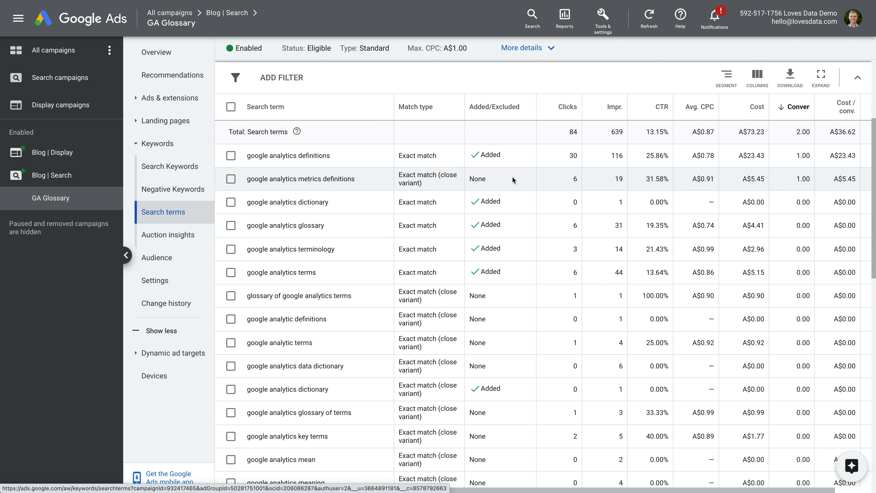
pyautogui.moveTo(483, 179); pyautogui.dragTo(466, 180)
pyautogui.click(495, 186)
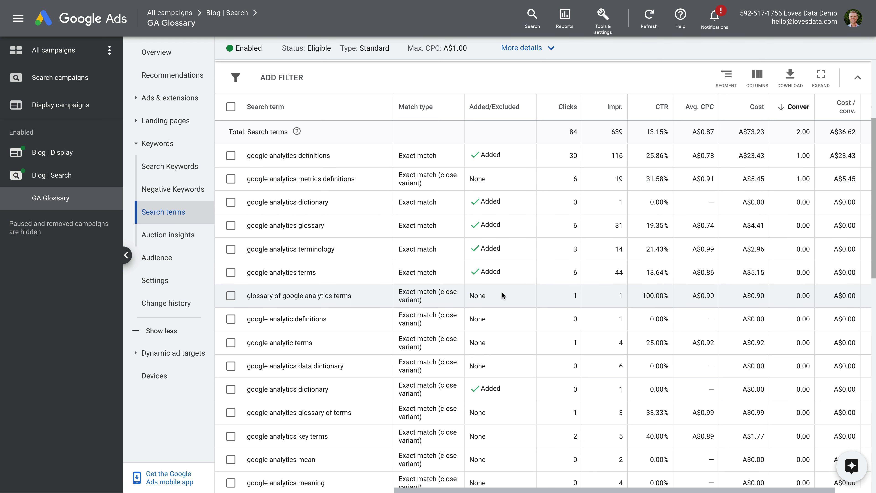
pyautogui.scroll(-1, 500, 326)
pyautogui.scroll(-1, 501, 326)
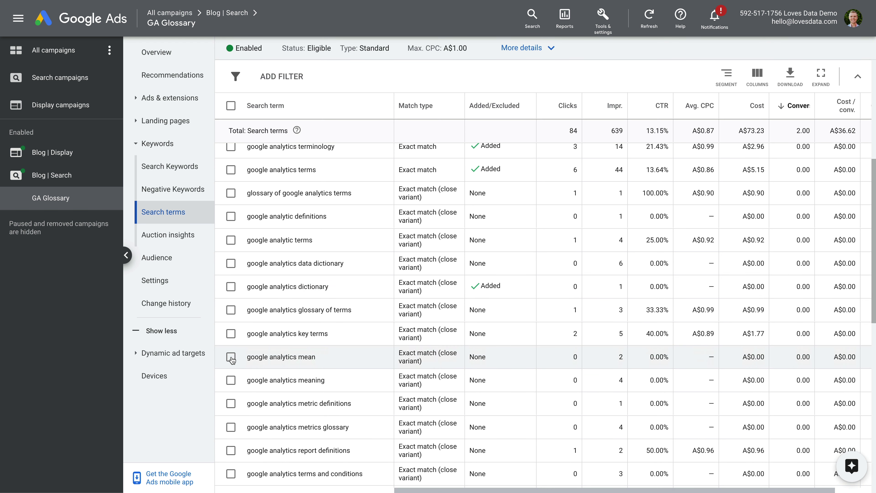
# Step: Tick google analytics mean, google analytics meaning and google analytics terms and conditions
pyautogui.click(231, 358)
pyautogui.click(231, 381)
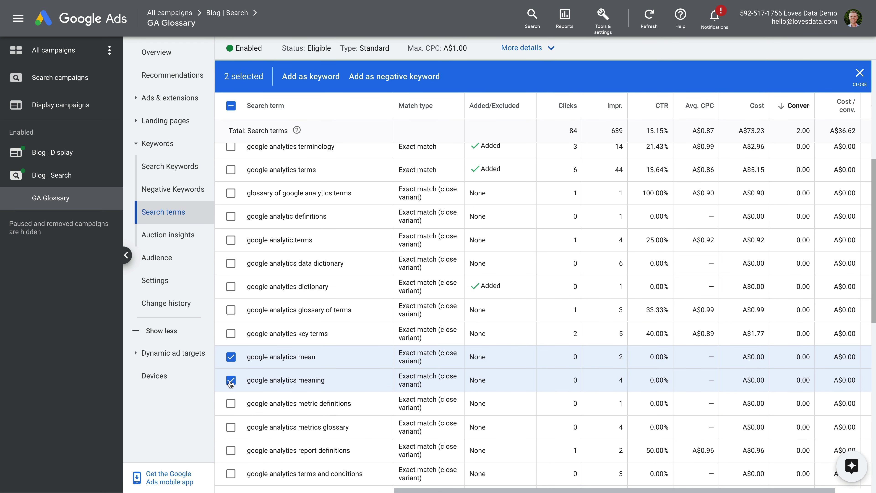
pyautogui.scroll(-2, 314, 363)
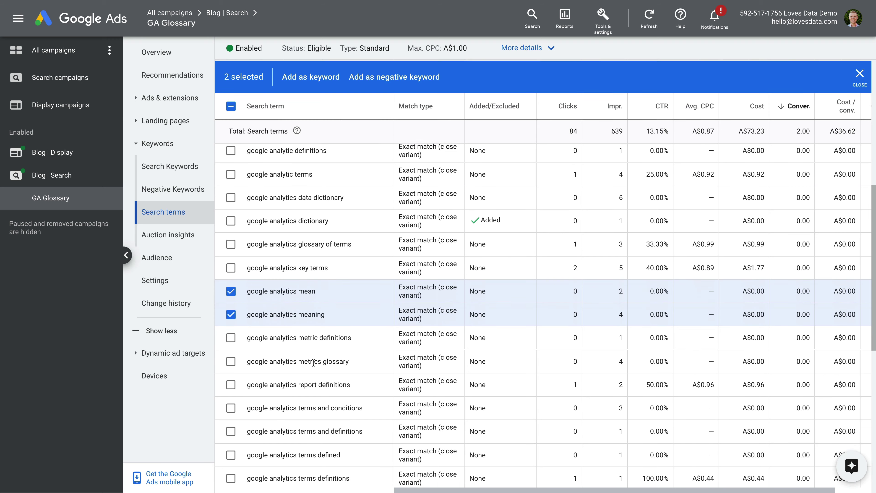
pyautogui.scroll(-1, 313, 363)
pyautogui.scroll(-1, 314, 364)
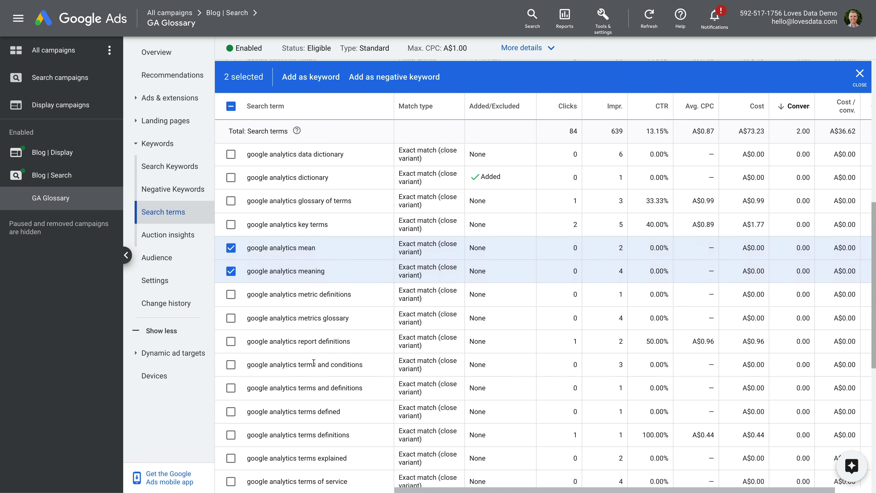
pyautogui.click(231, 365)
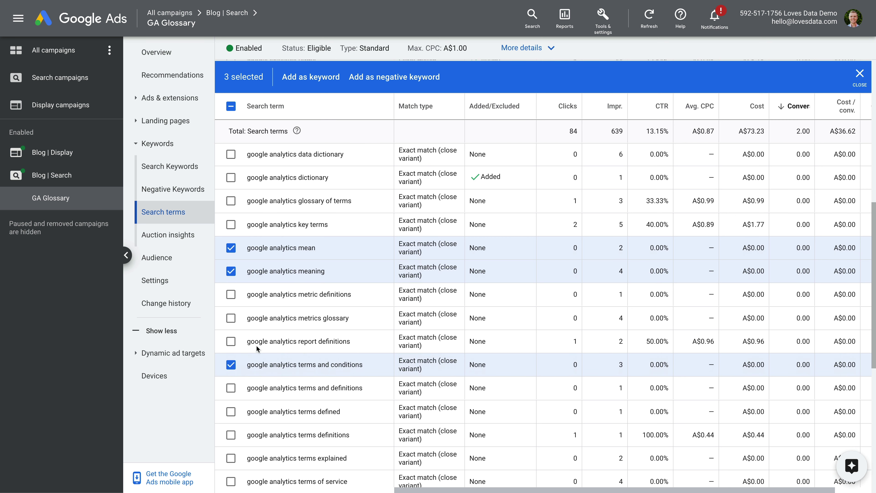
# Step: Save the three ticked search terms as exact-match ad group negative keywords
pyautogui.click(409, 84)
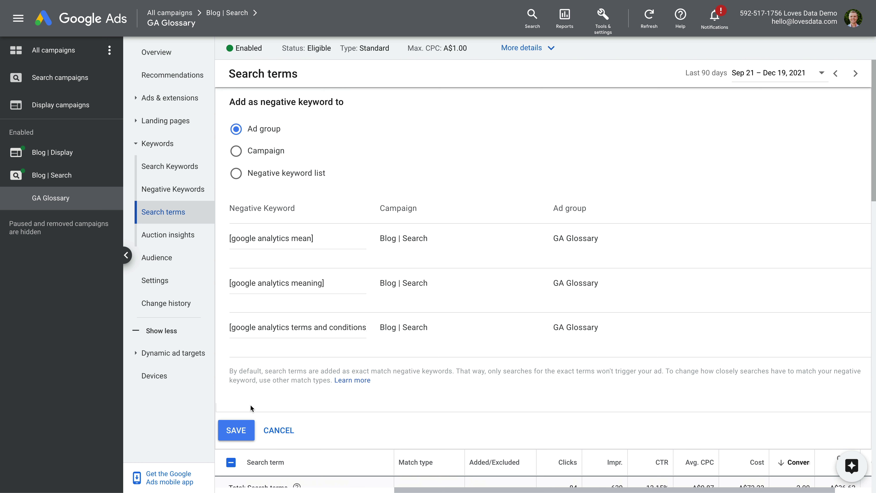
pyautogui.click(248, 432)
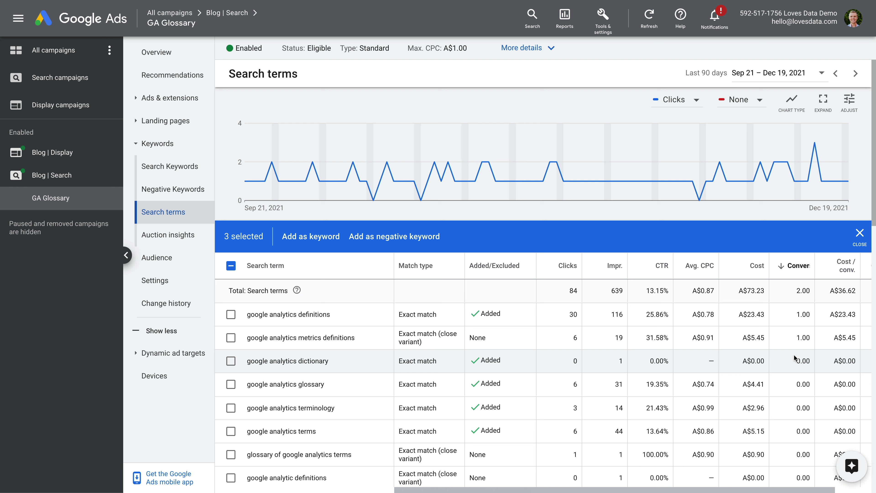
# Step: Open the Ads & extensions page listing the GA Glossary ad group's three ads
pyautogui.click(186, 106)
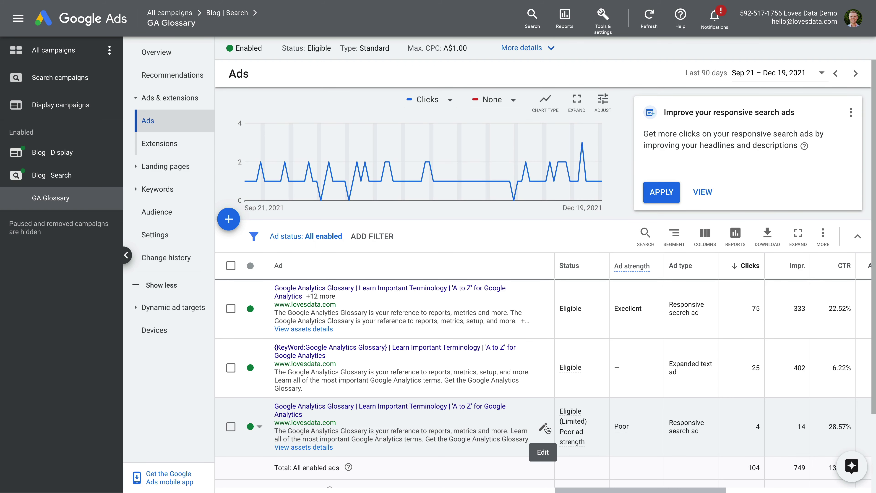
pyautogui.hscroll(3, 539, 317)
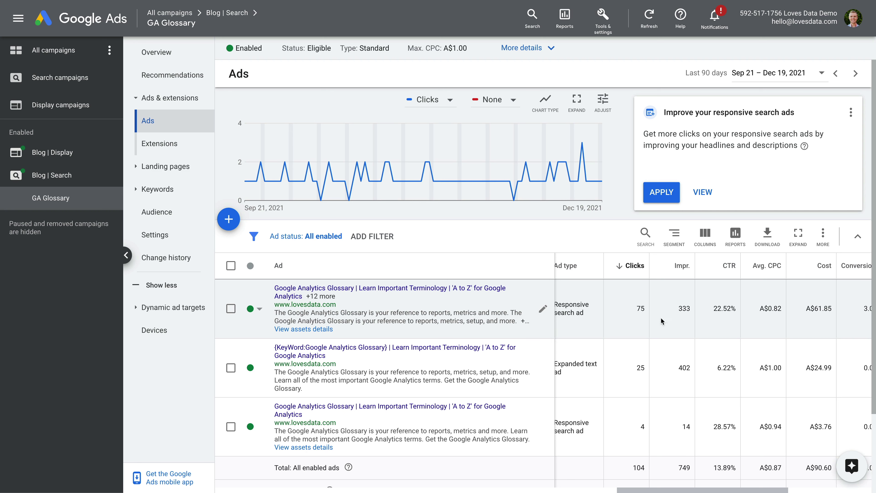
pyautogui.hscroll(-1, 701, 316)
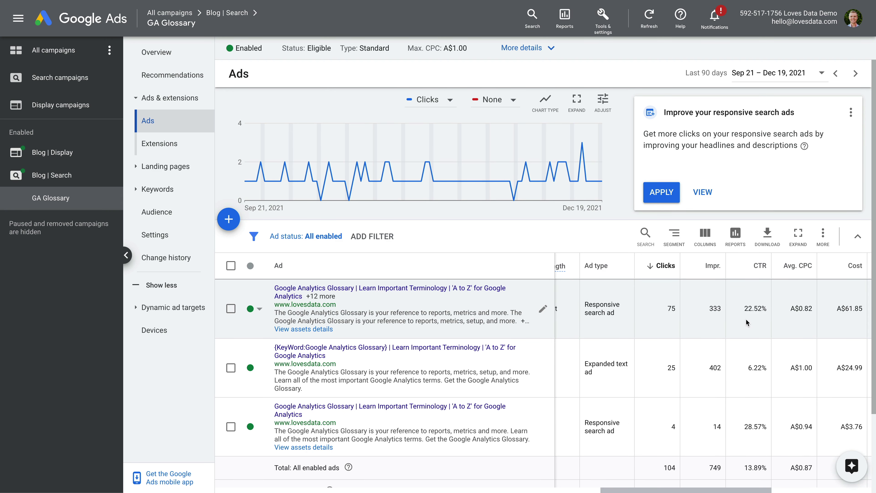
pyautogui.hscroll(-1, 747, 319)
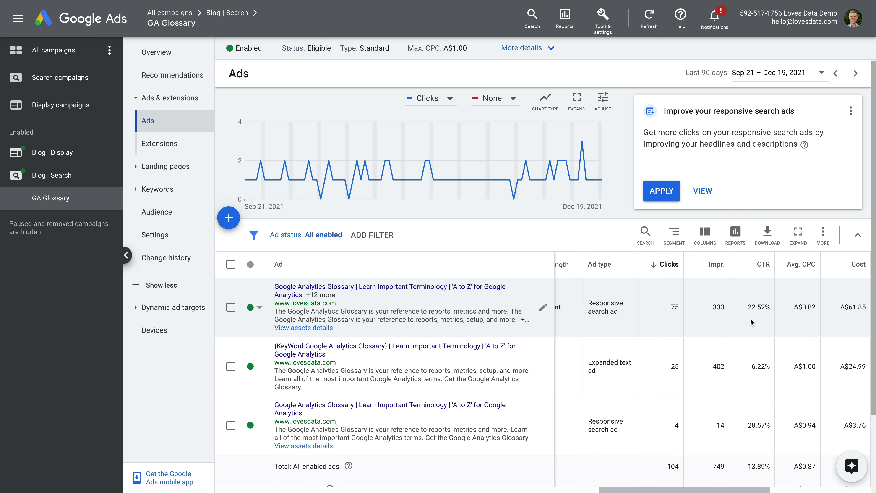
pyautogui.hscroll(5, 750, 318)
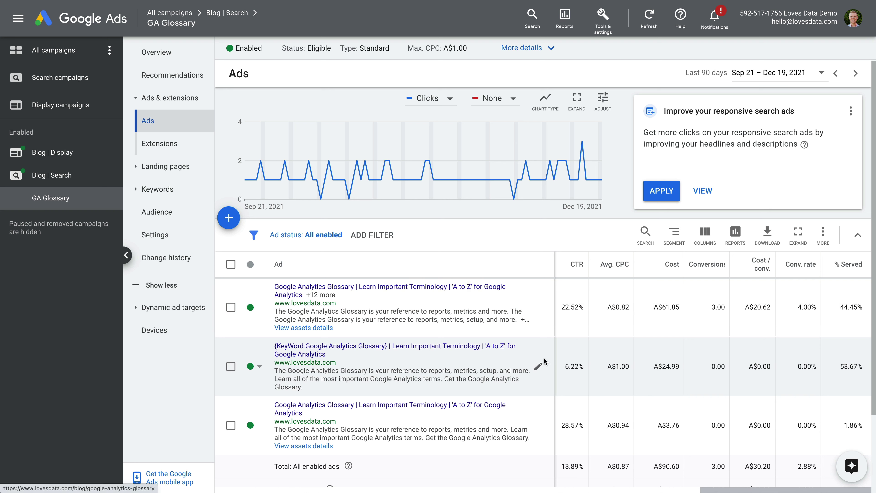
pyautogui.hscroll(-3, 607, 367)
pyautogui.moveTo(649, 367); pyautogui.dragTo(667, 365)
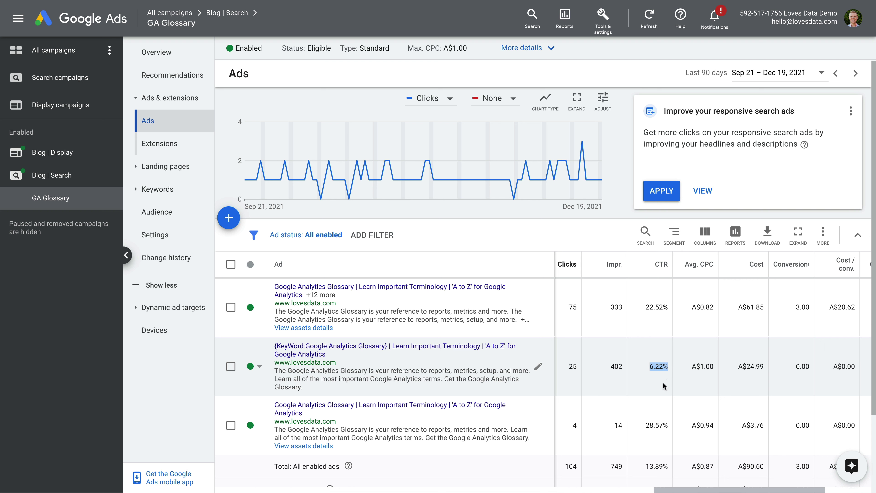
pyautogui.hscroll(-2, 656, 430)
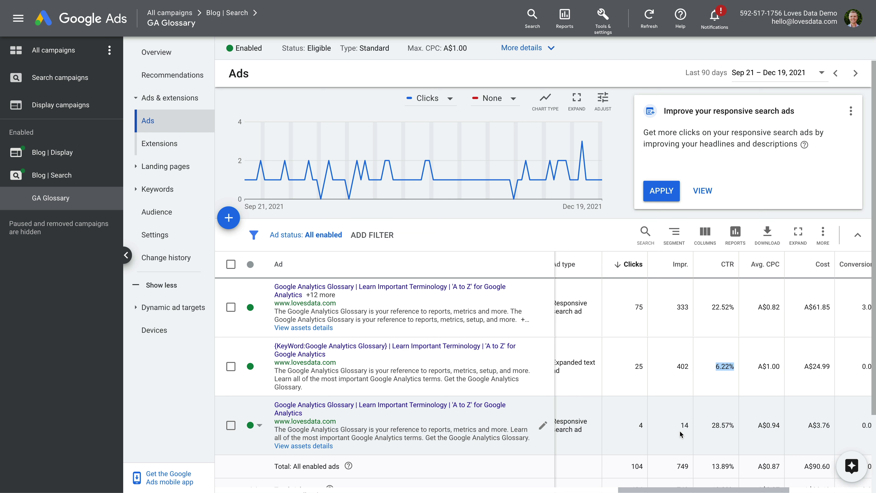
pyautogui.hscroll(-2, 680, 434)
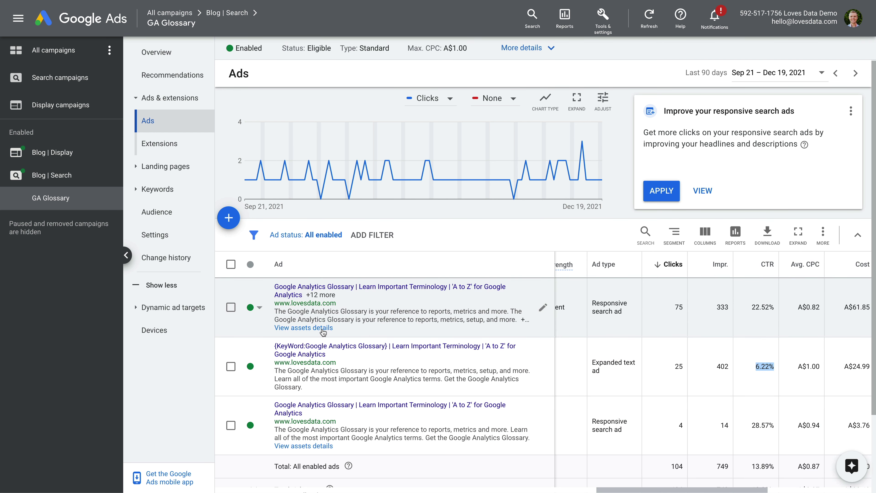
# Step: Open the first responsive search ad's asset details and mark the 0 and 2 impression headlines
pyautogui.click(312, 329)
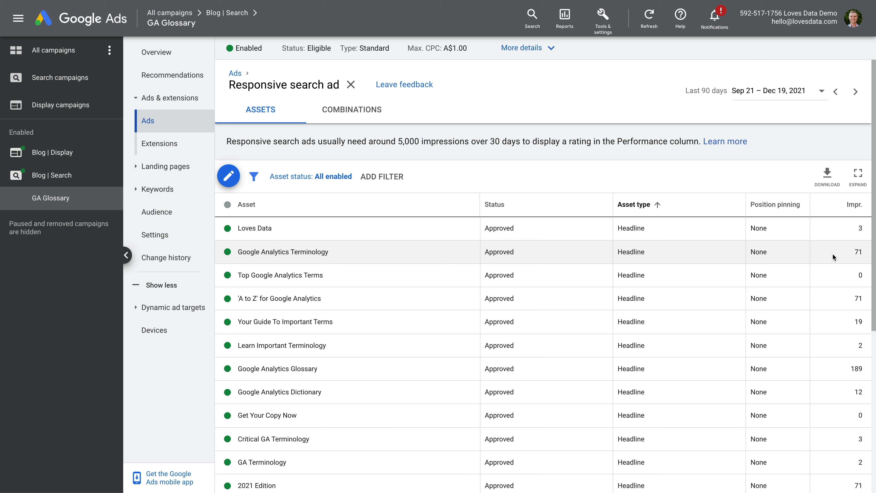
pyautogui.moveTo(856, 275); pyautogui.dragTo(864, 277)
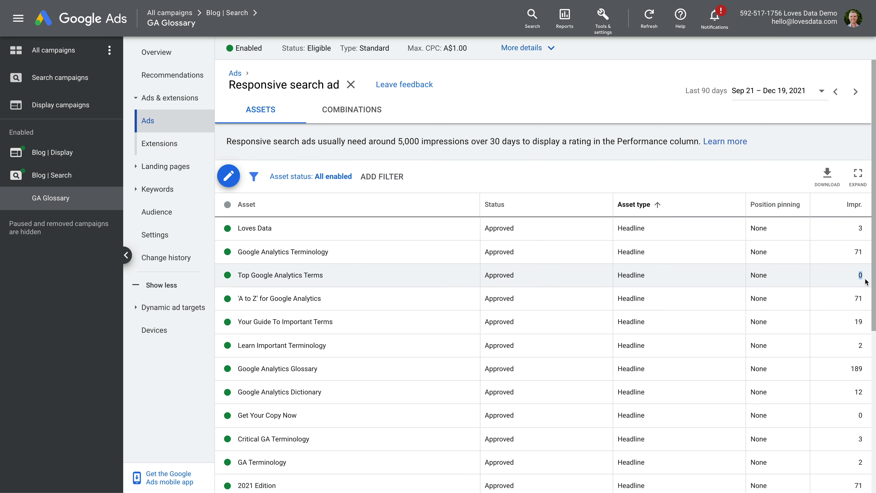
pyautogui.moveTo(853, 347); pyautogui.dragTo(867, 348)
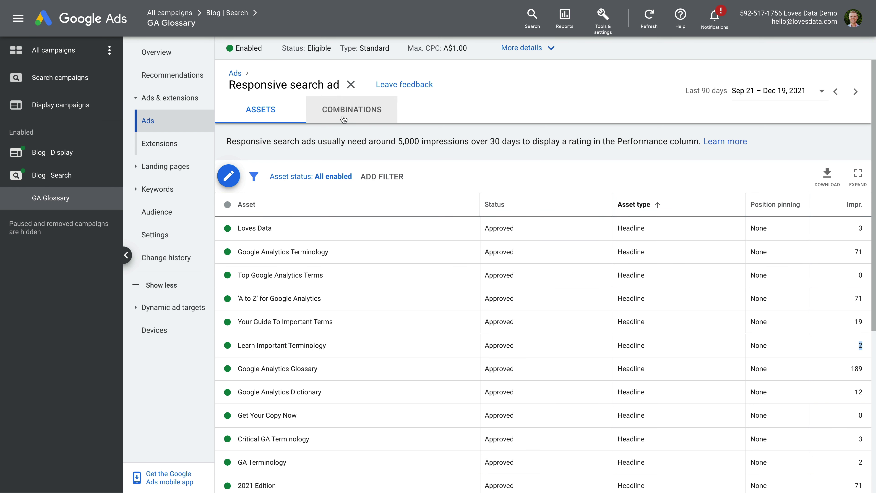
# Step: Browse the ad's headline combinations report, then return to the GA Glossary Ads list
pyautogui.click(332, 119)
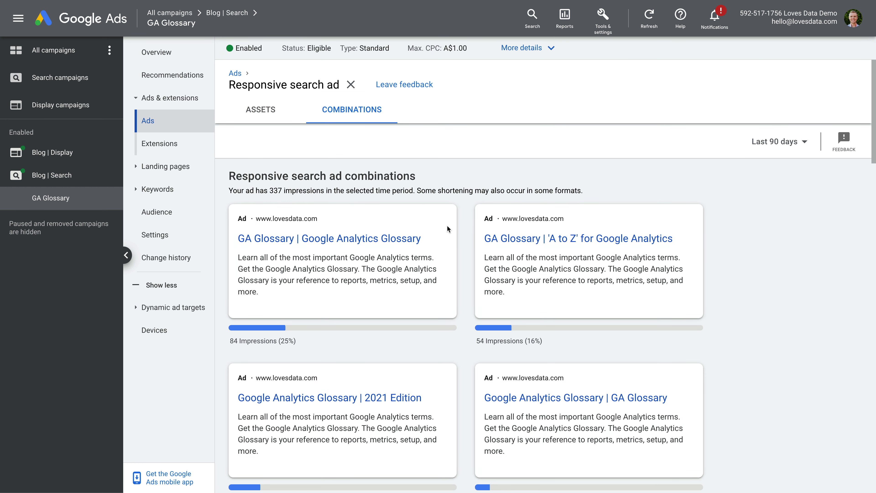
pyautogui.scroll(-3, 451, 253)
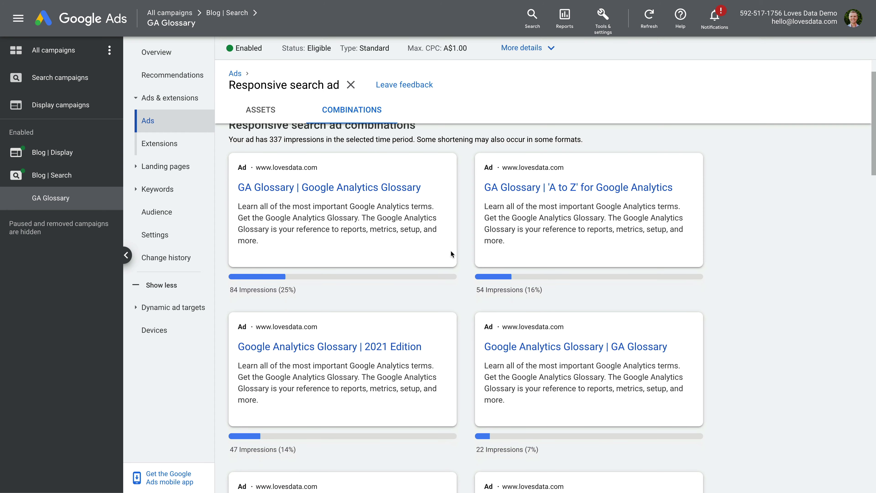
pyautogui.scroll(-3, 451, 250)
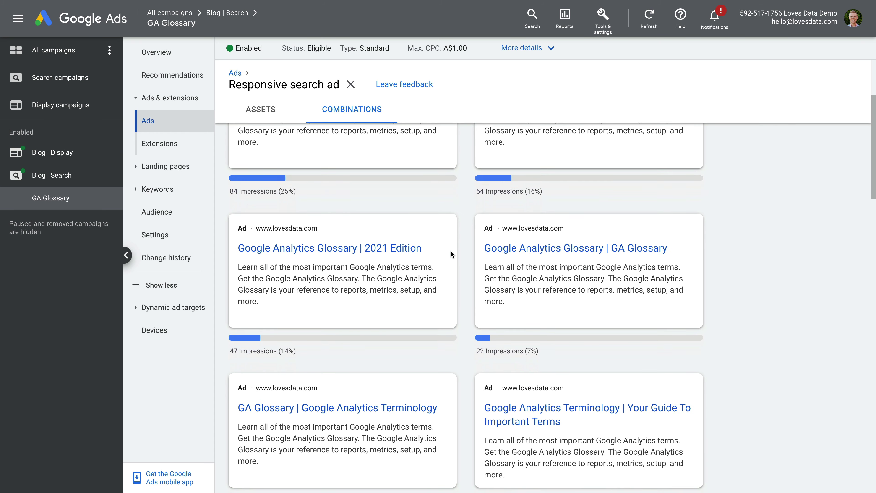
pyautogui.scroll(-2, 450, 250)
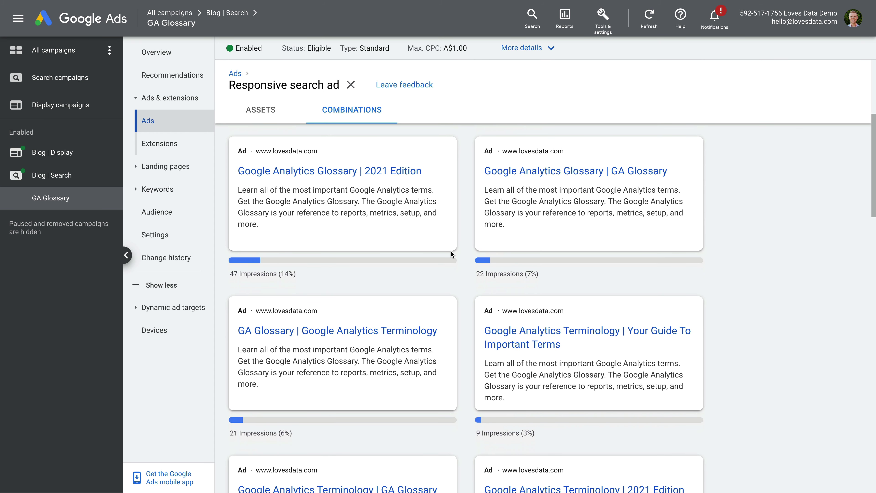
pyautogui.click(350, 85)
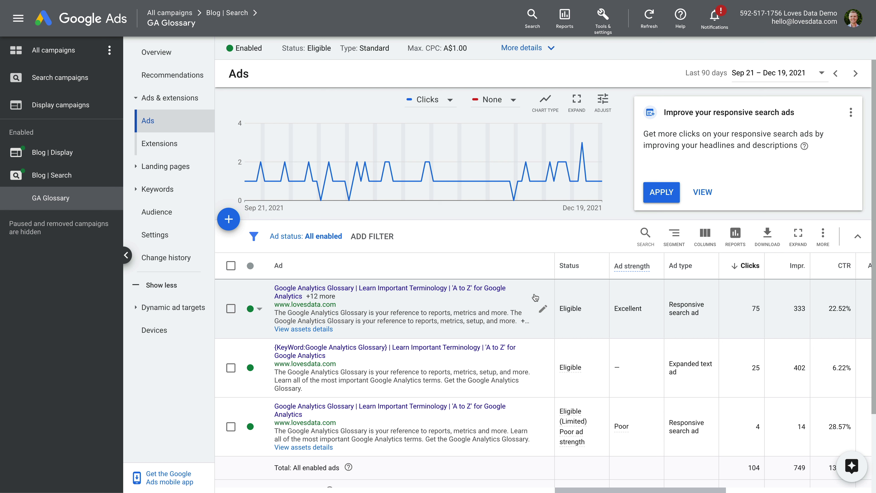
pyautogui.hscroll(5, 625, 306)
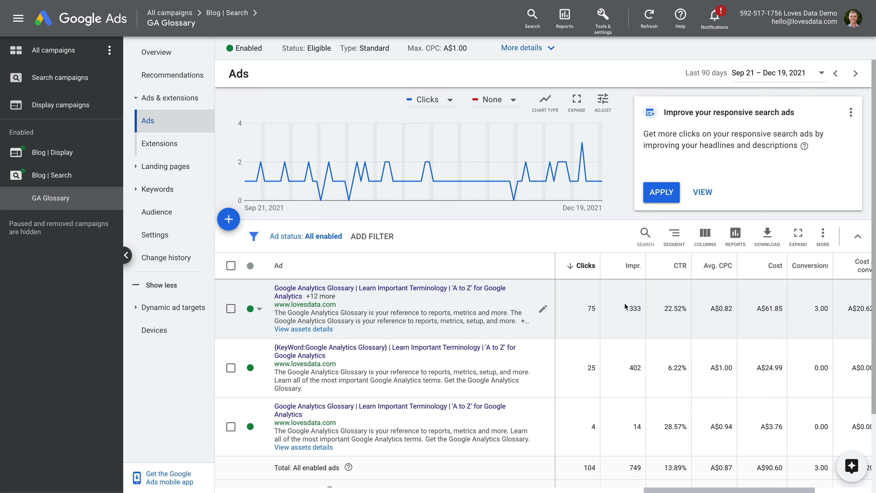
pyautogui.hscroll(-4, 626, 322)
pyautogui.hscroll(2, 627, 322)
pyautogui.hscroll(1, 627, 326)
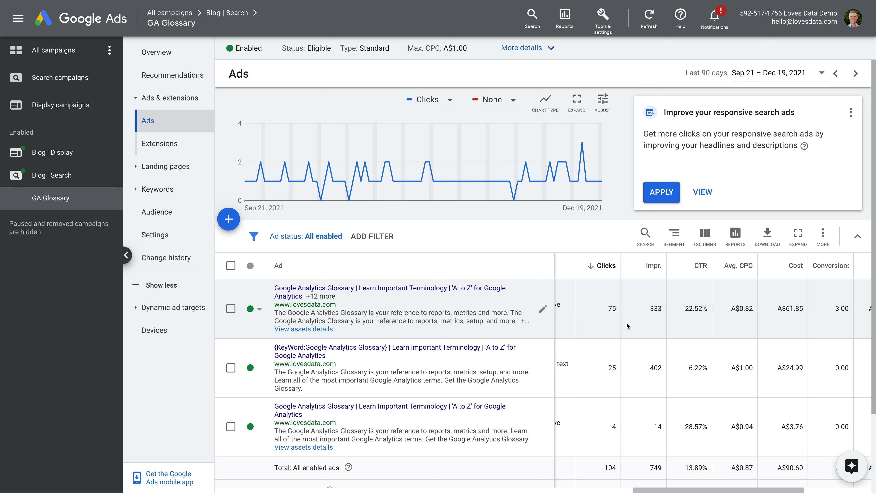
pyautogui.hscroll(-5, 617, 373)
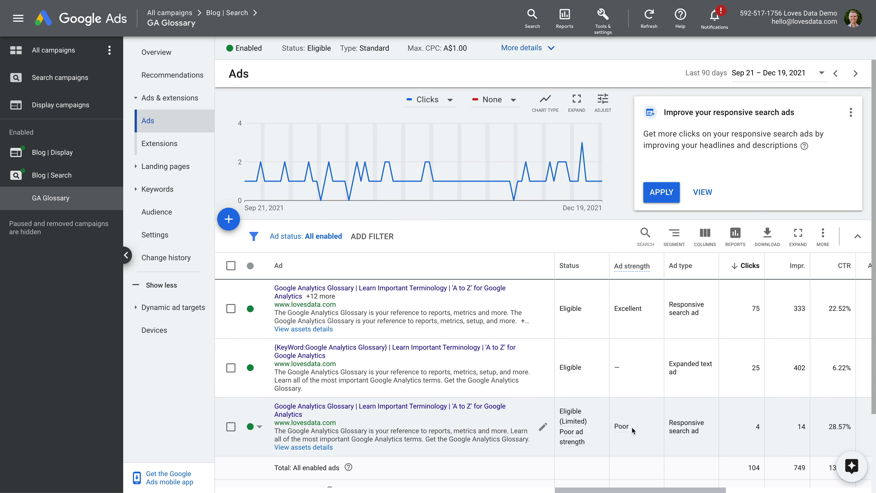
# Step: Open the Poor-strength third responsive search ad for editing and review its pinned headlines and descriptions
pyautogui.click(542, 429)
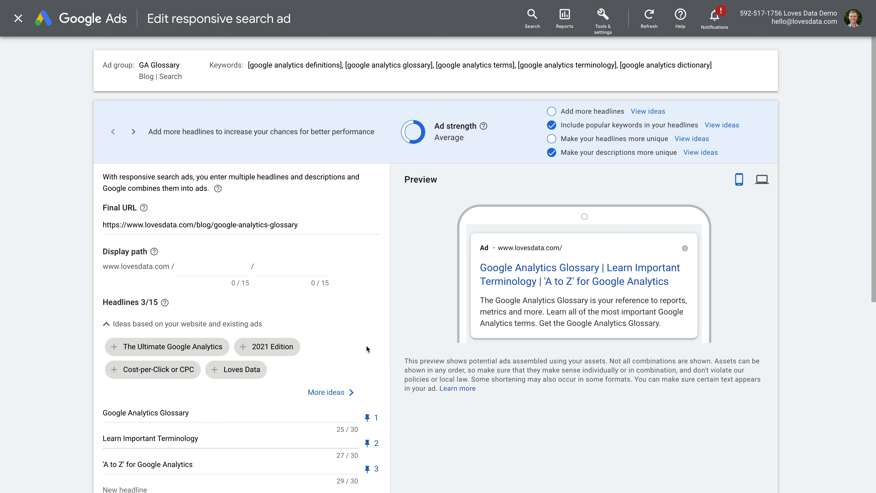
pyautogui.scroll(-3, 367, 345)
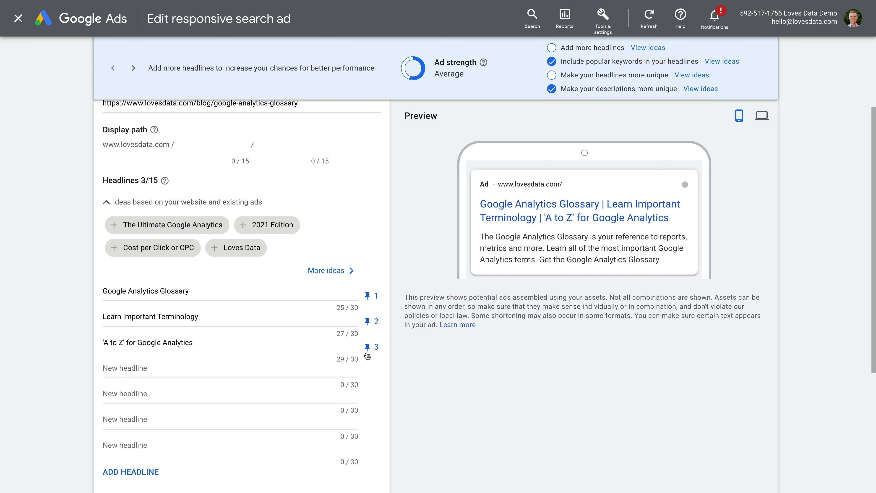
pyautogui.scroll(-4, 367, 352)
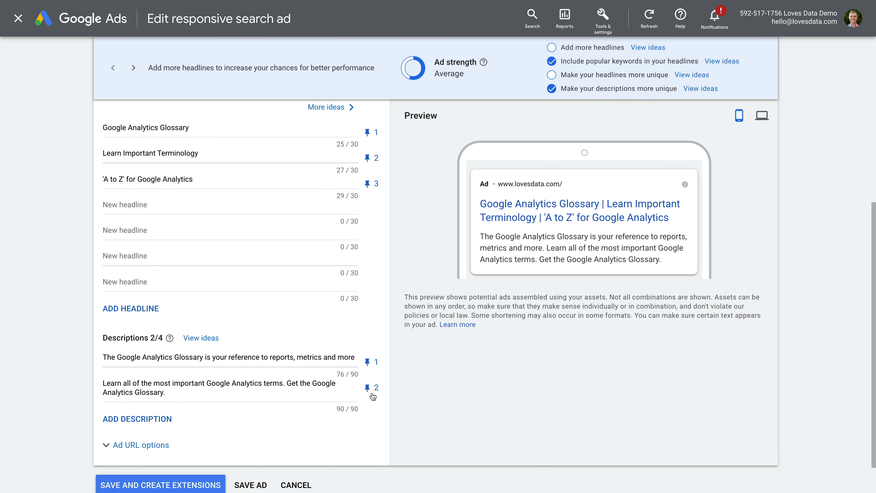
pyautogui.scroll(2, 379, 351)
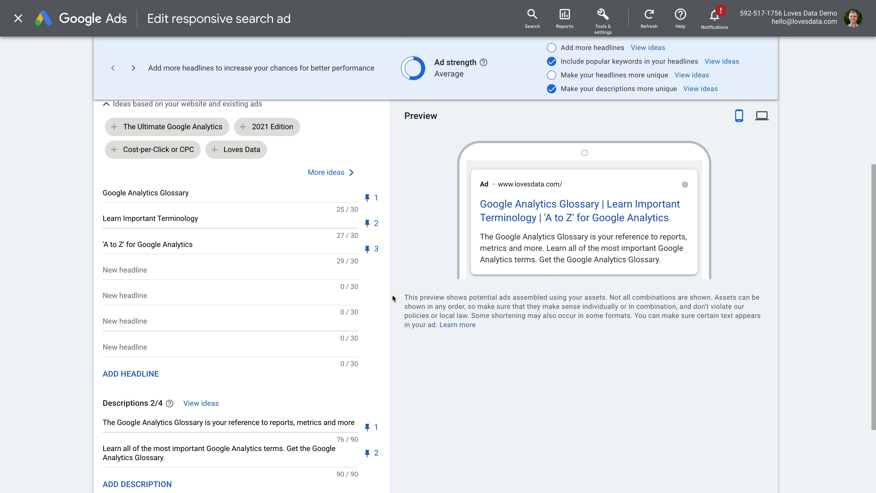
# Step: Add headlines 'The Ultimate GA Glossary' and 'Important GA Terminology'
pyautogui.click(182, 271)
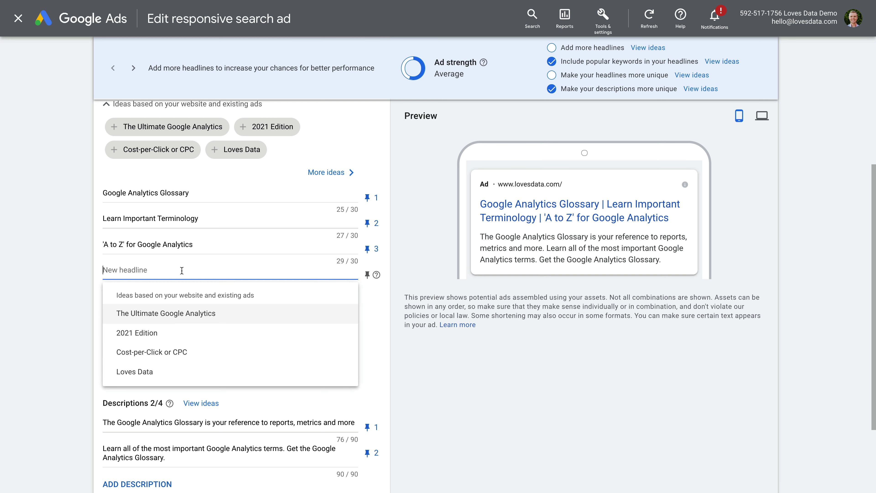
pyautogui.write('The U')
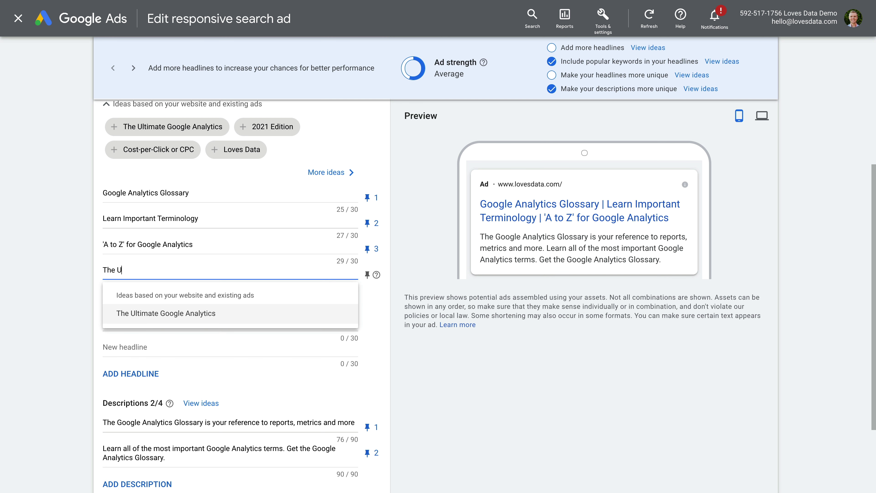
pyautogui.write('ltimate GA Glossary')
pyautogui.click(186, 296)
pyautogui.write('Important G')
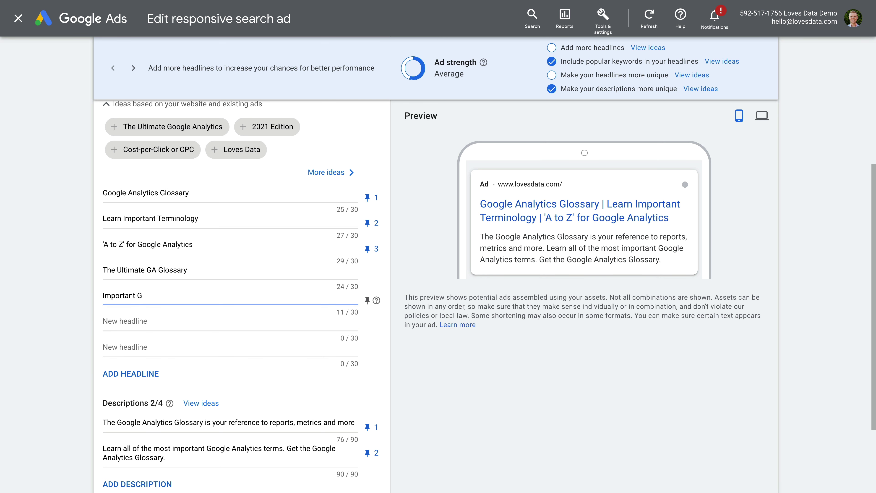
pyautogui.write('A Terminology')
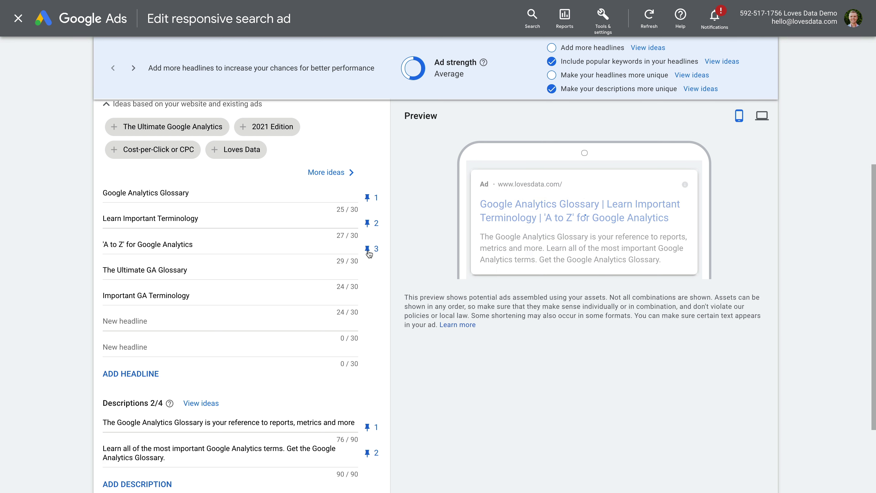
# Step: Unpin headlines 3 and 2 so they can show in any position
pyautogui.click(368, 249)
pyautogui.click(472, 76)
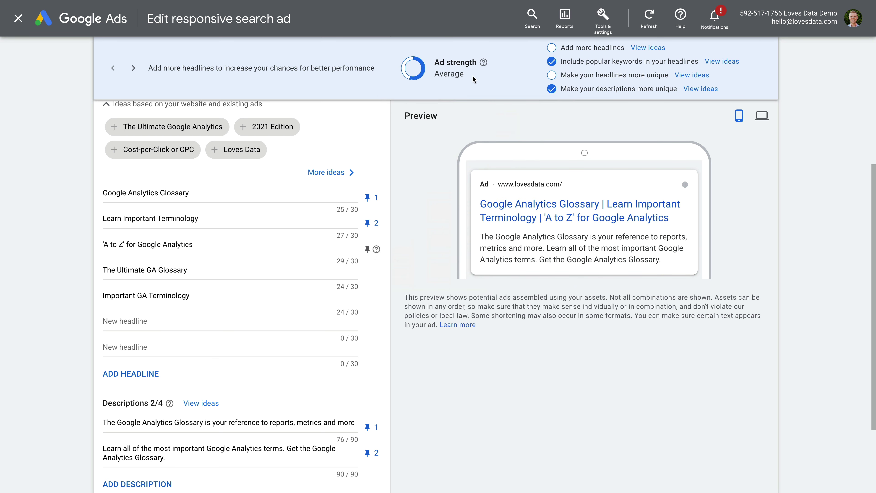
pyautogui.click(367, 223)
pyautogui.click(431, 252)
pyautogui.scroll(-1, 384, 264)
pyautogui.scroll(-3, 384, 262)
# Step: Add a third description: 'Get your copy of this hand guide to Google Analytics terminology. Get the Glossary now!'
pyautogui.click(166, 375)
pyautogui.click(130, 348)
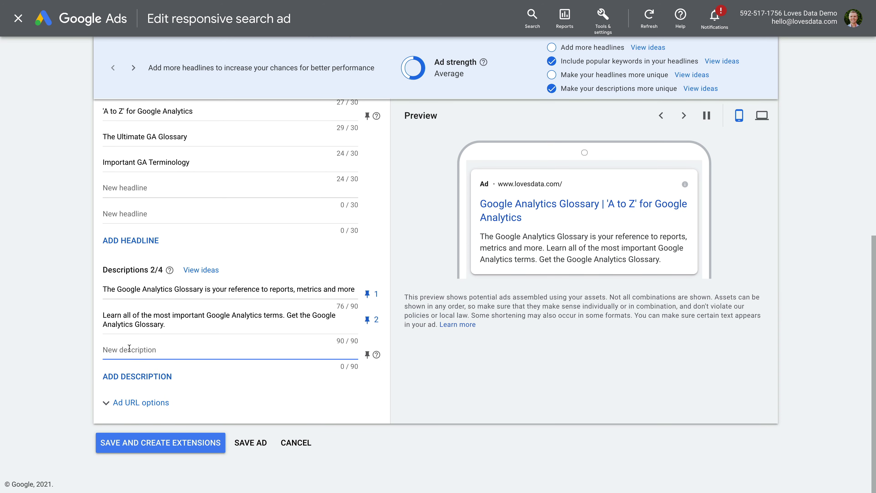
pyautogui.write('Get your copy of this')
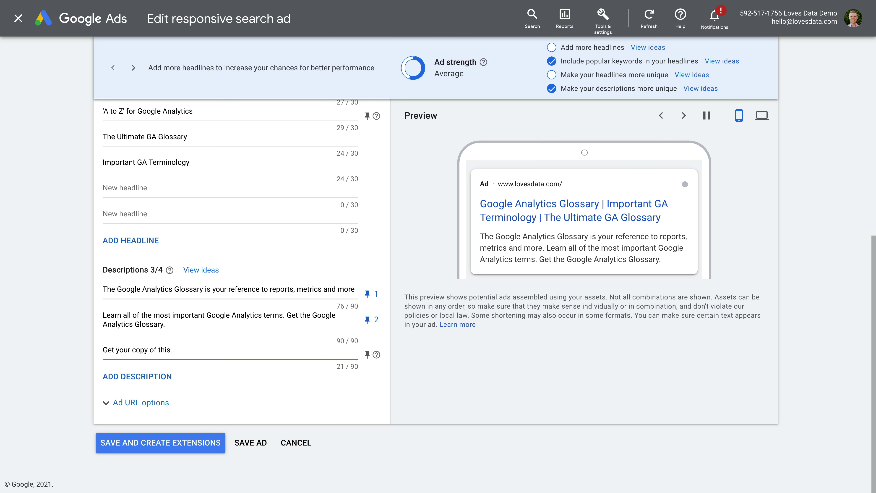
pyautogui.write(' hand guide to Goog')
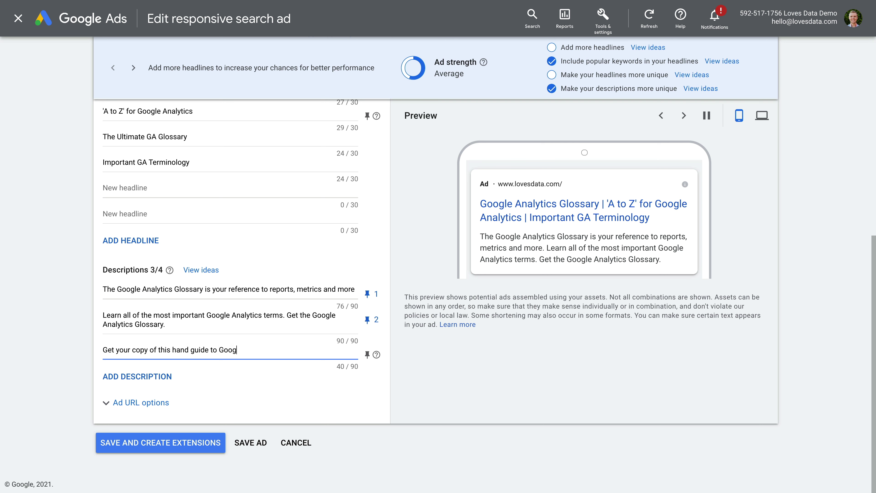
pyautogui.write('le Analytics terminology. ')
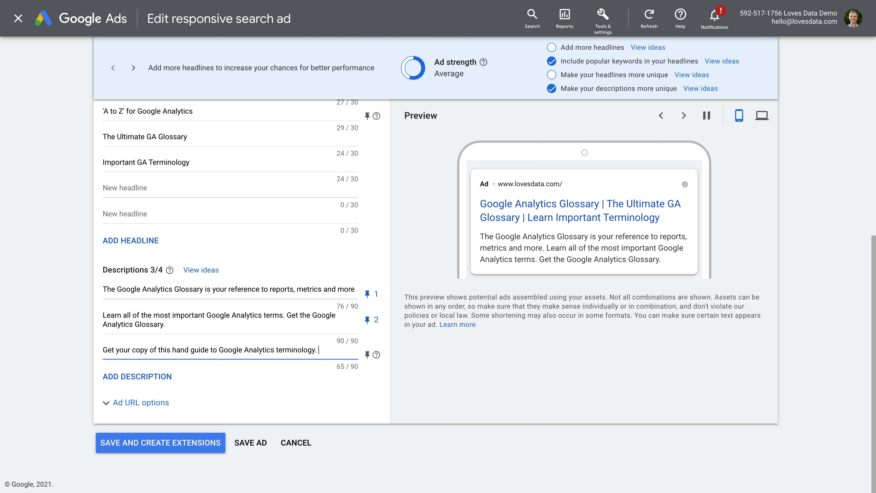
pyautogui.write('Get the Glossar')
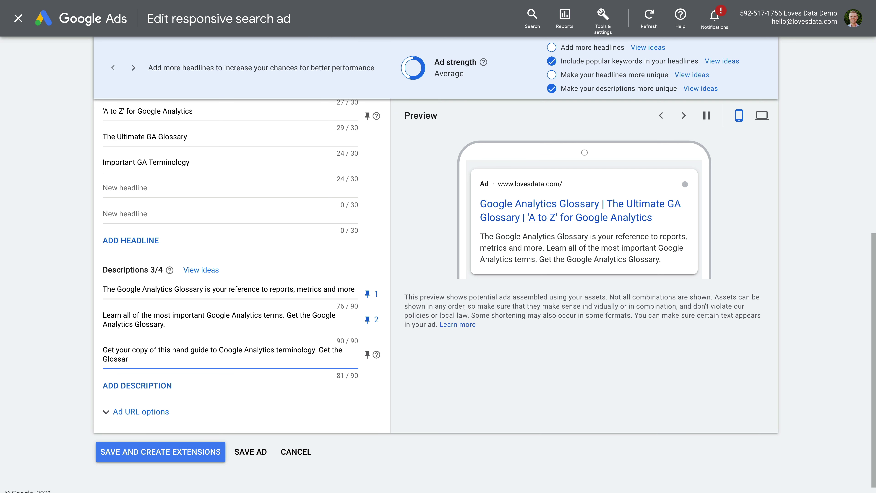
pyautogui.write('y now!')
# Step: Unpin description 2 to show in any position and save the ad
pyautogui.click(367, 320)
pyautogui.click(446, 168)
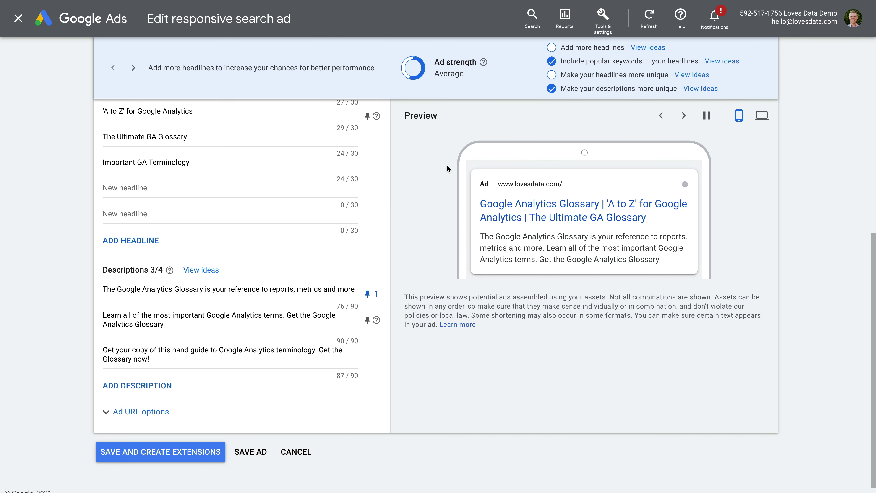
pyautogui.click(253, 452)
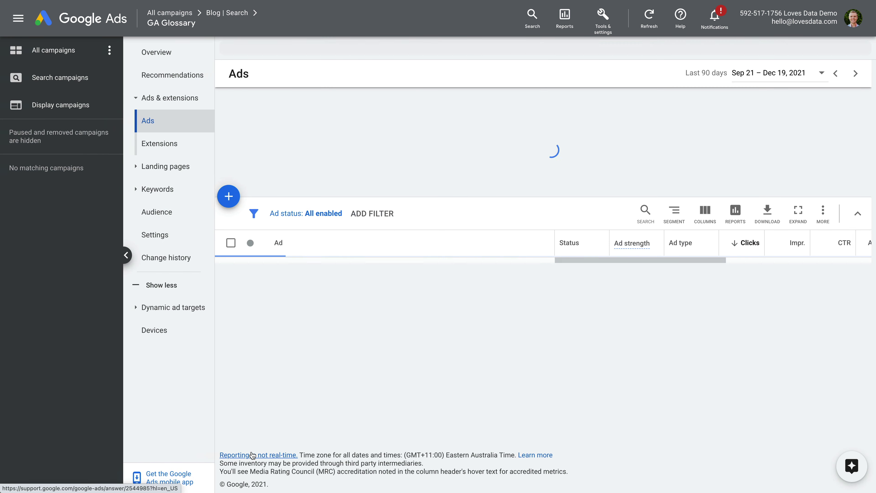